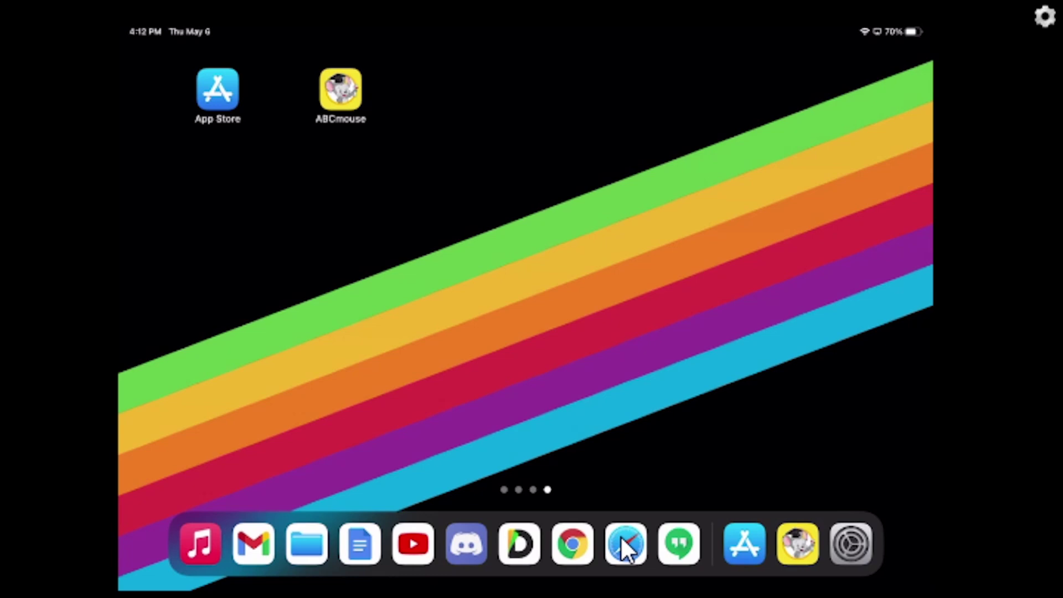
# Step: Launch Safari from the dock to load the detroitpubliclibrary.org homepage
pyautogui.click(620, 535)
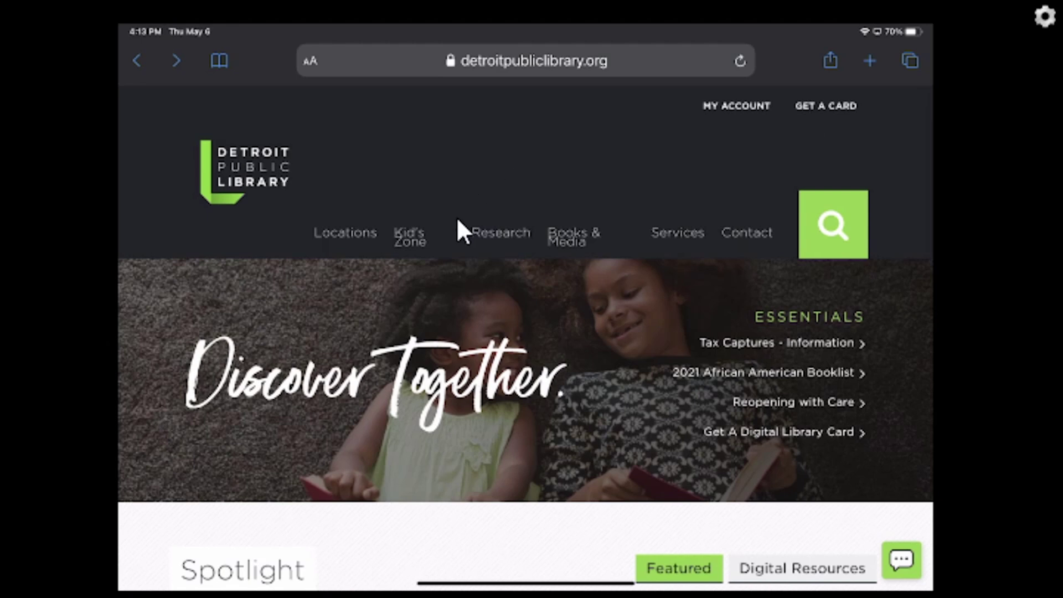
# Step: Go to the library's Kid's Zone and scroll to the ABCmouse Library Edition listing
pyautogui.click(423, 243)
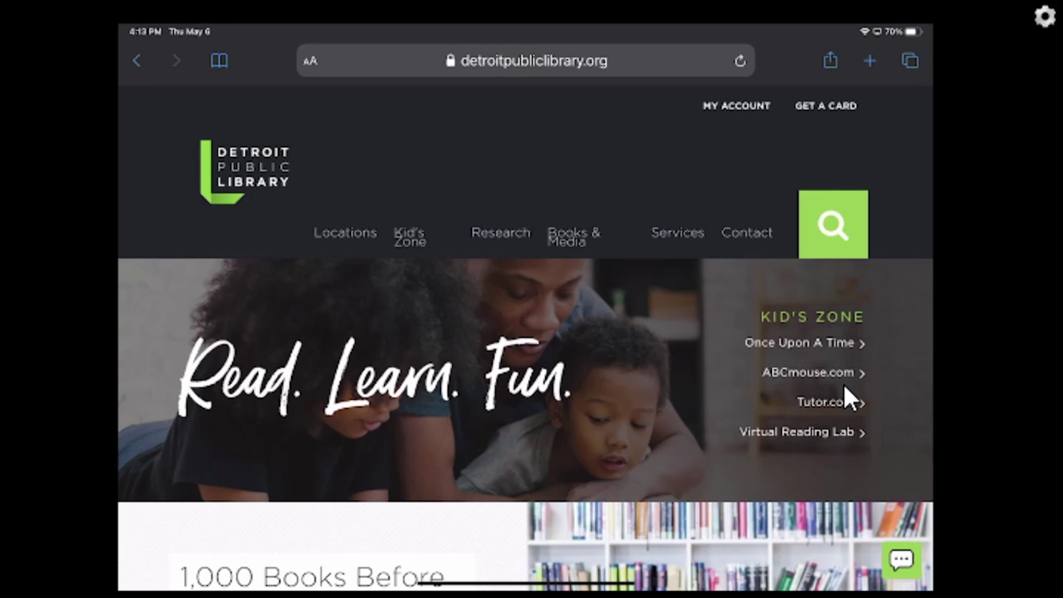
pyautogui.scroll(-15, 846, 387)
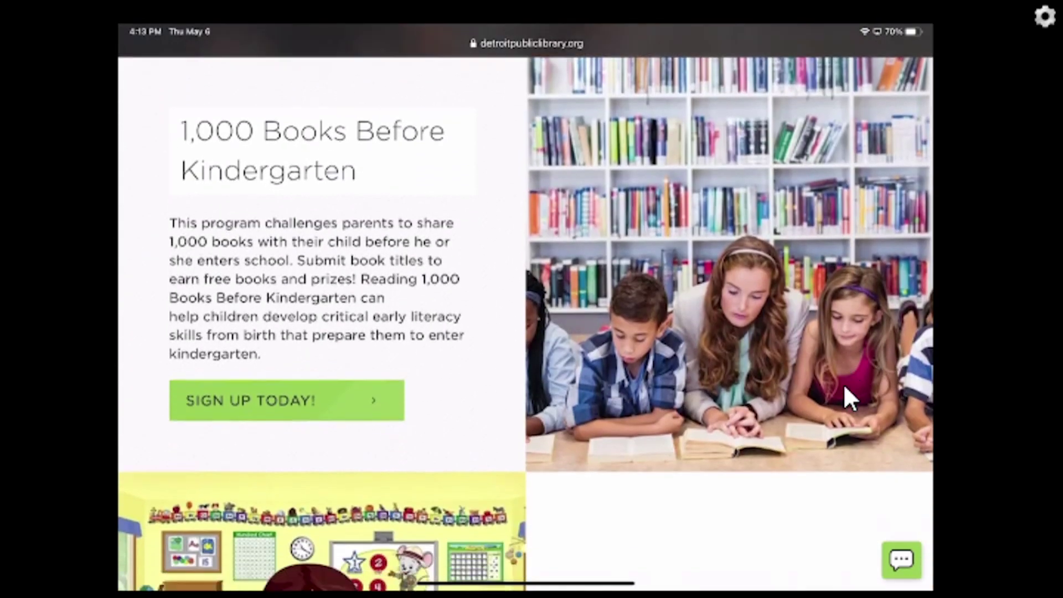
pyautogui.scroll(-3, 846, 394)
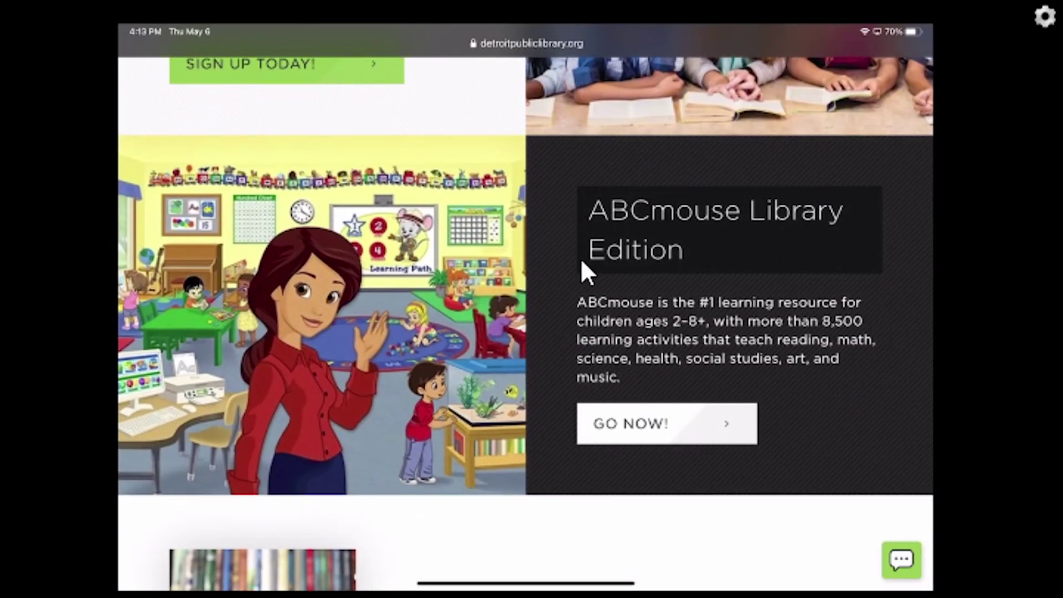
pyautogui.scroll(18, 581, 258)
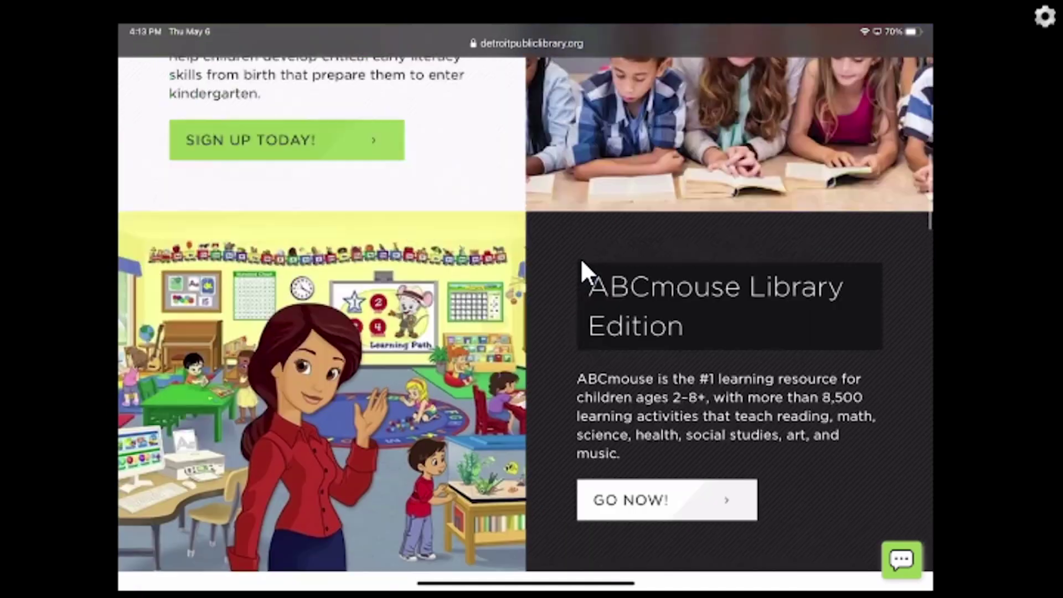
pyautogui.scroll(-18, 581, 258)
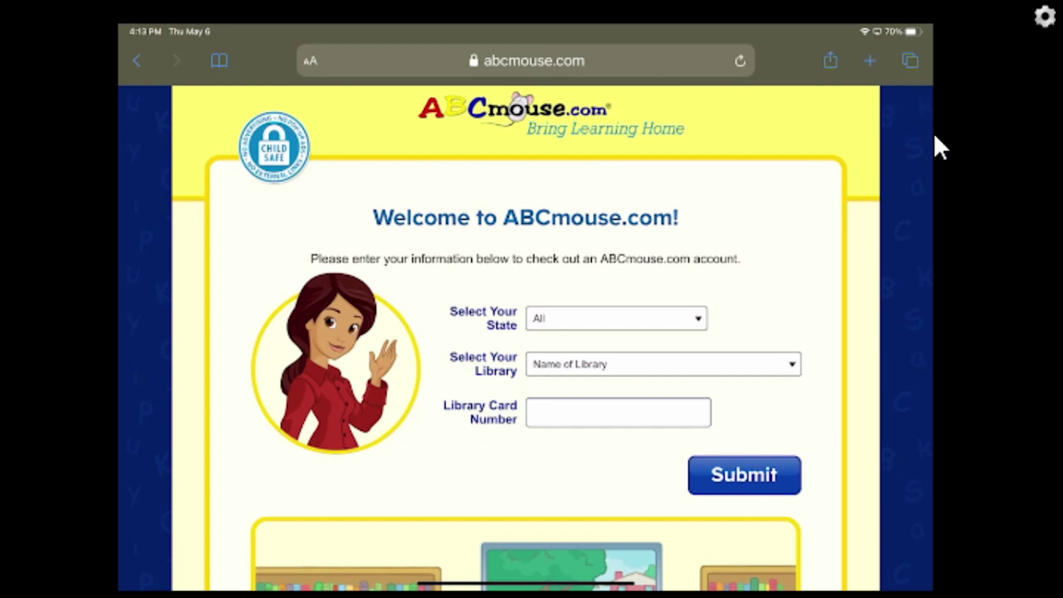
# Step: Choose Michigan as the state and Detroit Public Library as the library
pyautogui.click(655, 325)
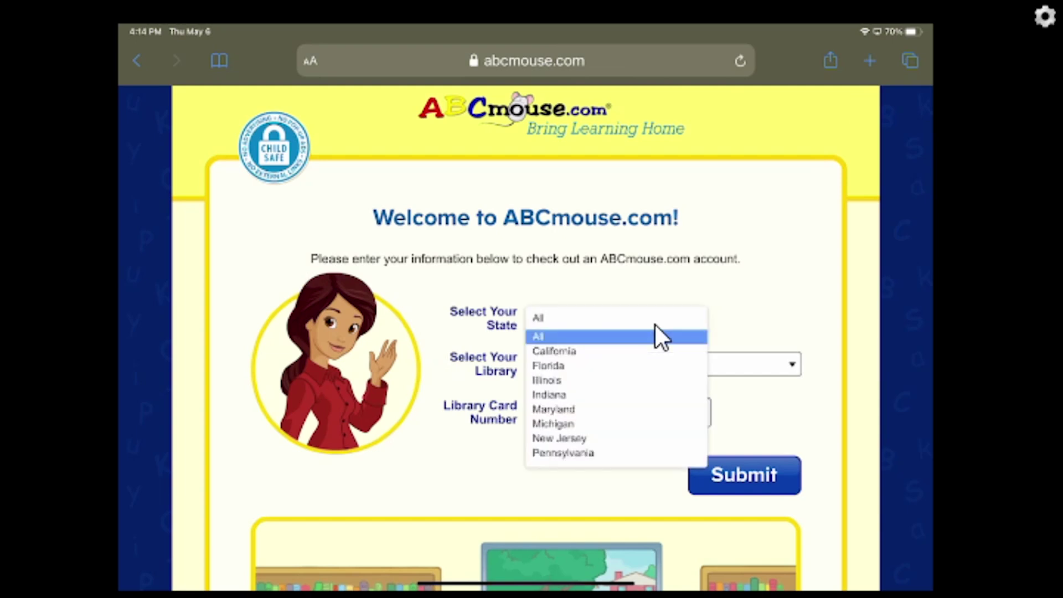
pyautogui.write('mi')
pyautogui.press('Return')
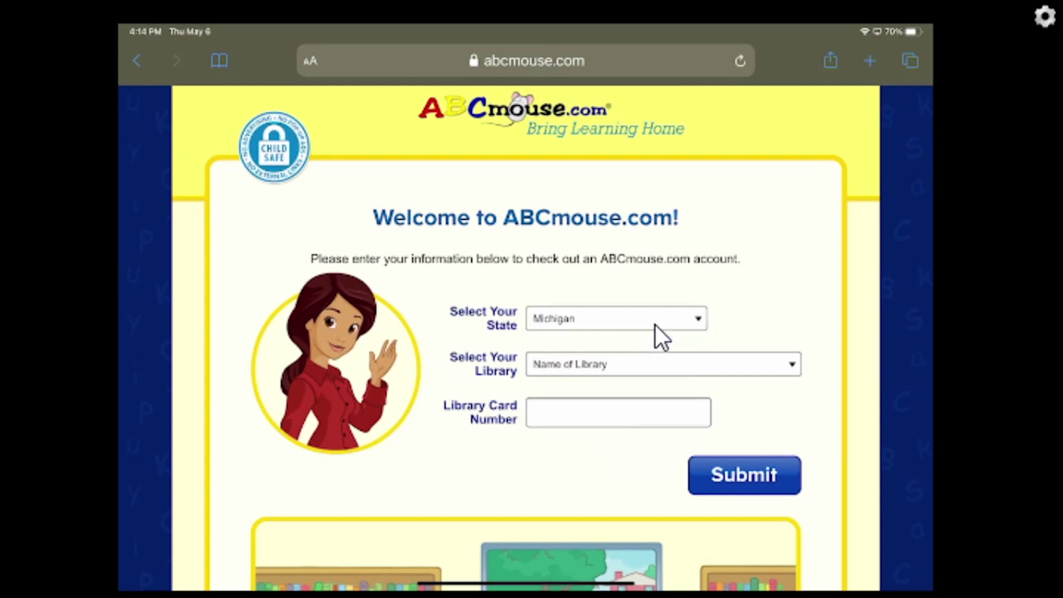
pyautogui.click(642, 363)
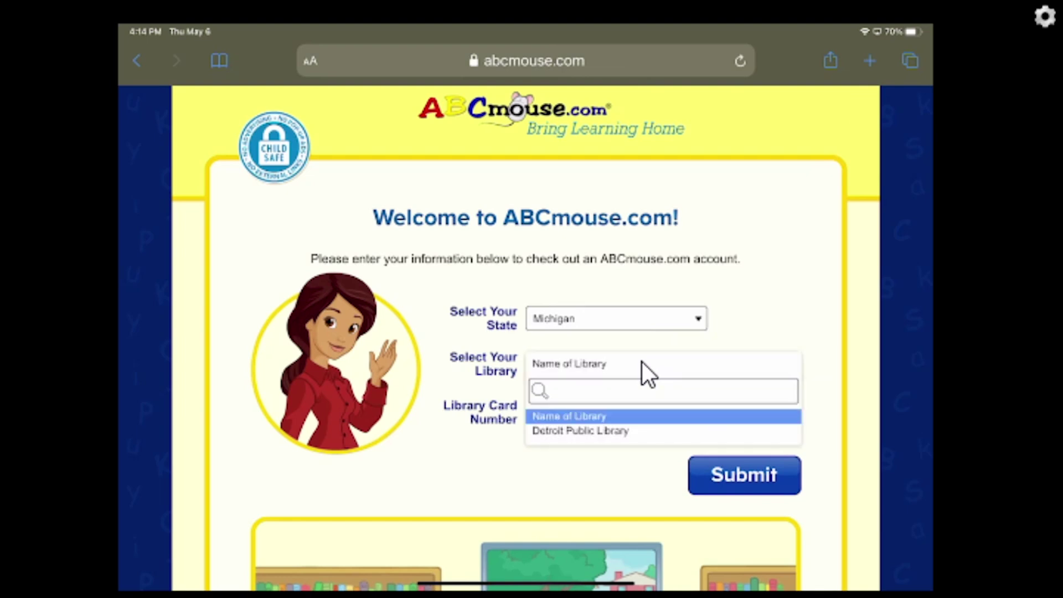
pyautogui.press('Down')
pyautogui.press('Return')
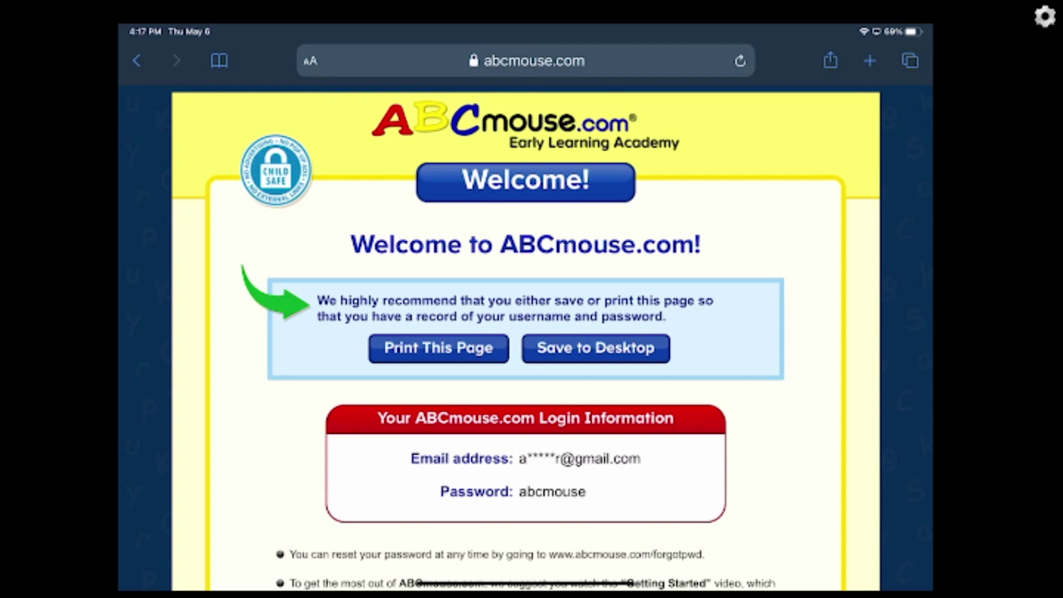
# Step: Scroll to the bottom of the welcome page and continue onward
pyautogui.scroll(-10, 526, 332)
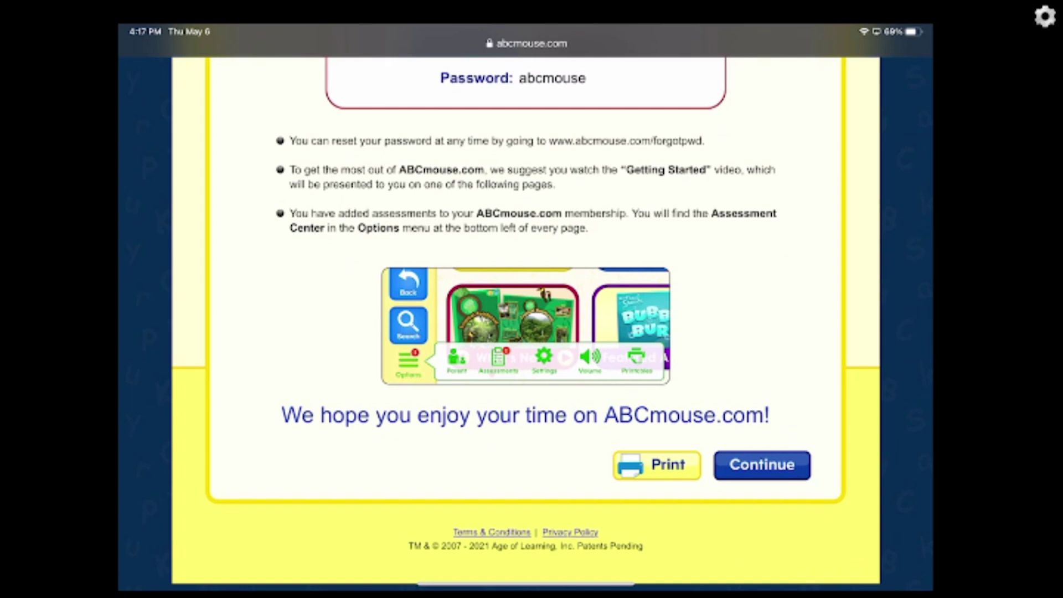
pyautogui.click(761, 466)
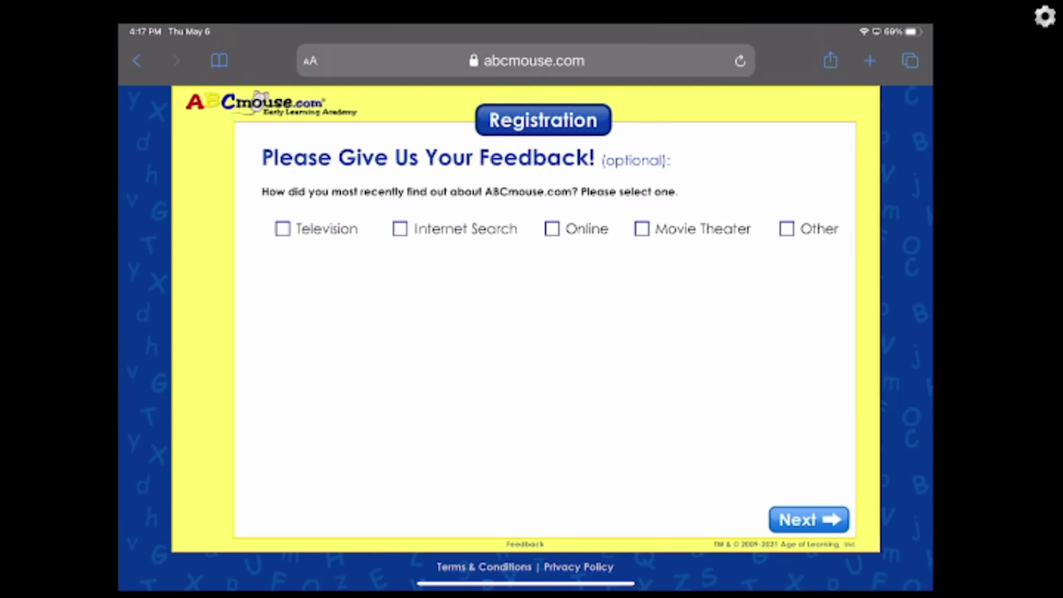
# Step: Answer the feedback question with Other and Library, then skip past the Getting Started video
pyautogui.click(786, 228)
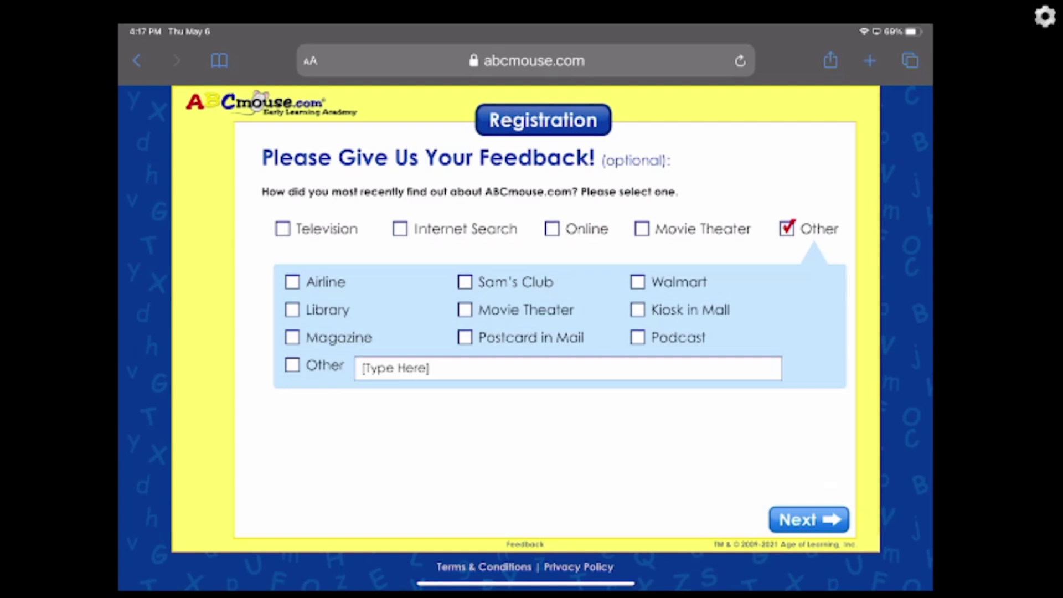
pyautogui.click(292, 310)
pyautogui.click(808, 519)
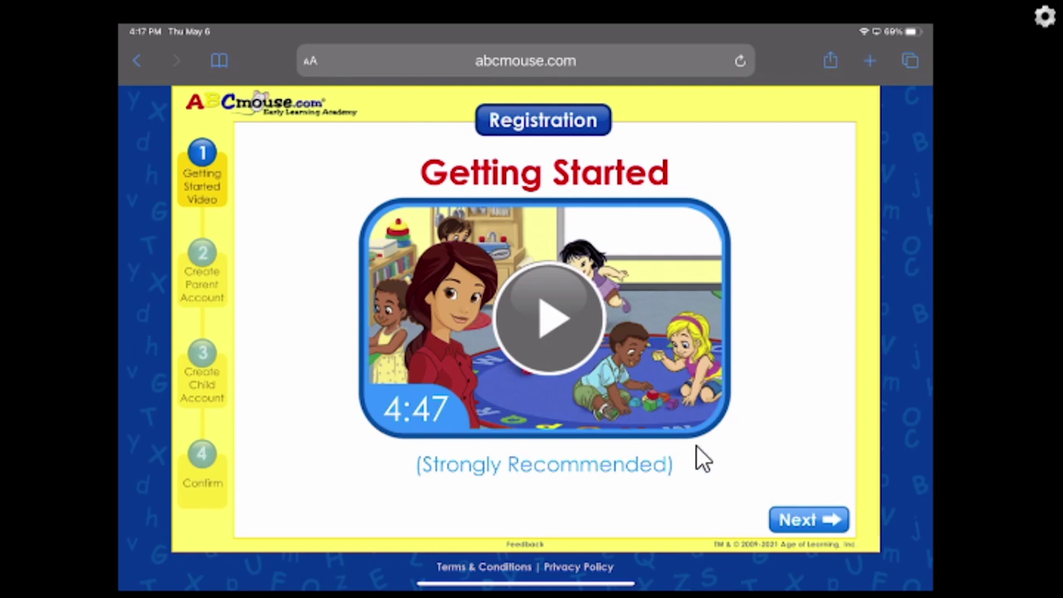
pyautogui.click(824, 523)
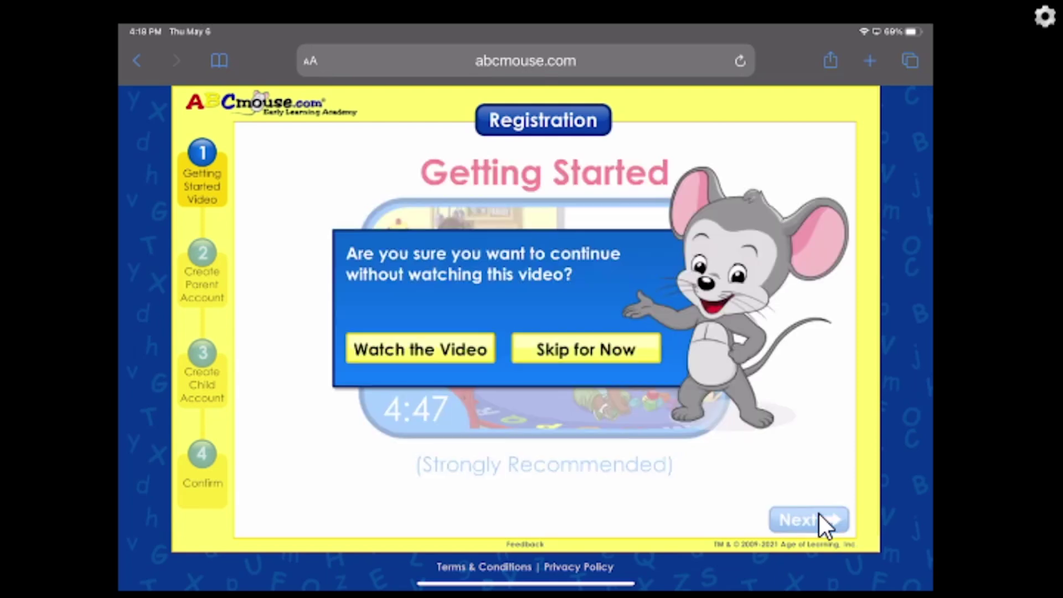
# Step: Skip the video and enter the parent's first name and family name
pyautogui.click(820, 514)
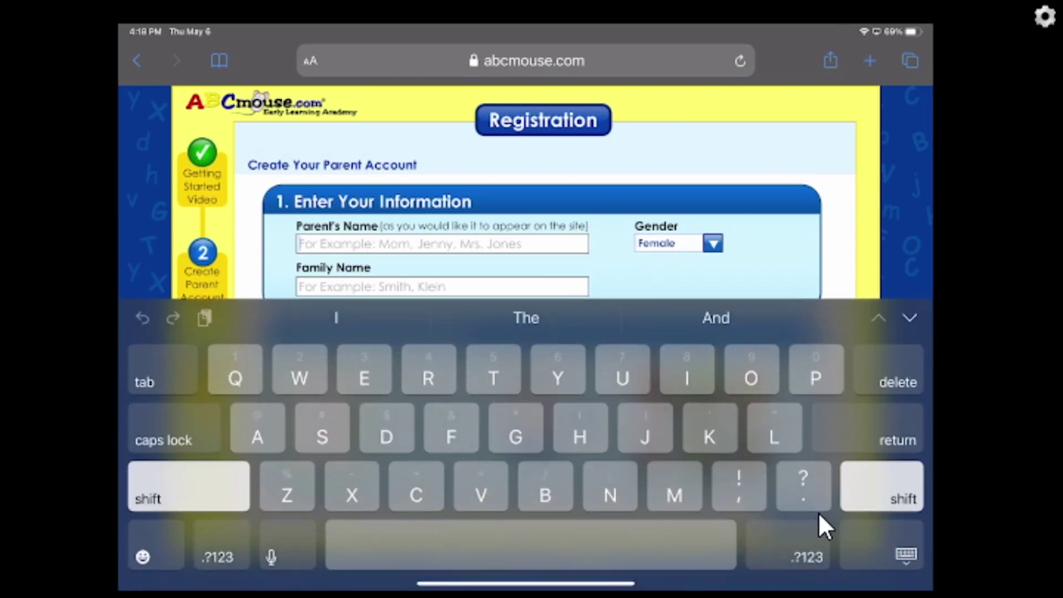
pyautogui.write('Dad')
pyautogui.press('Tab')
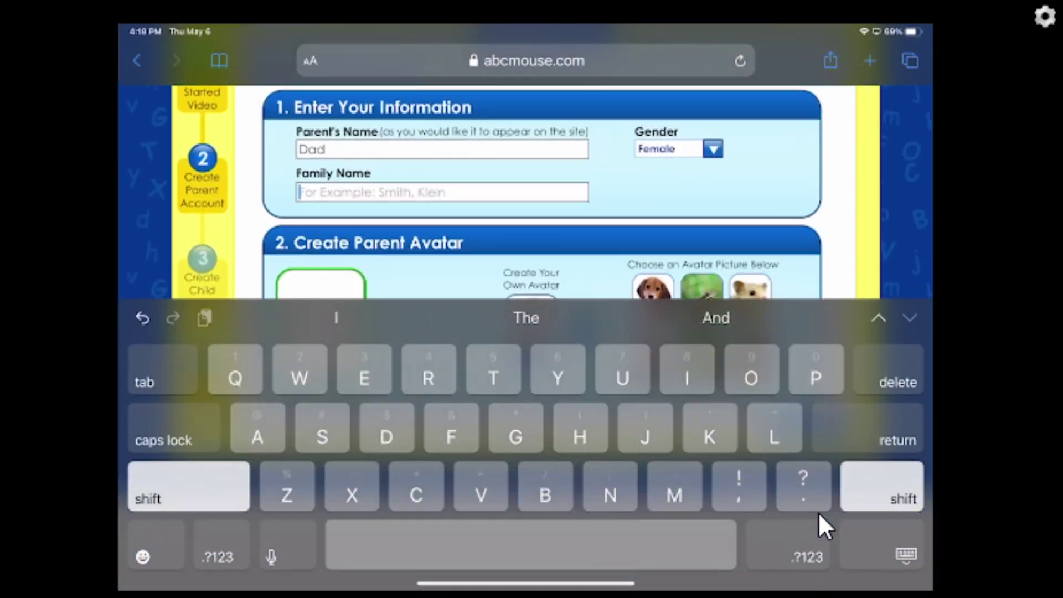
pyautogui.write('Jones')
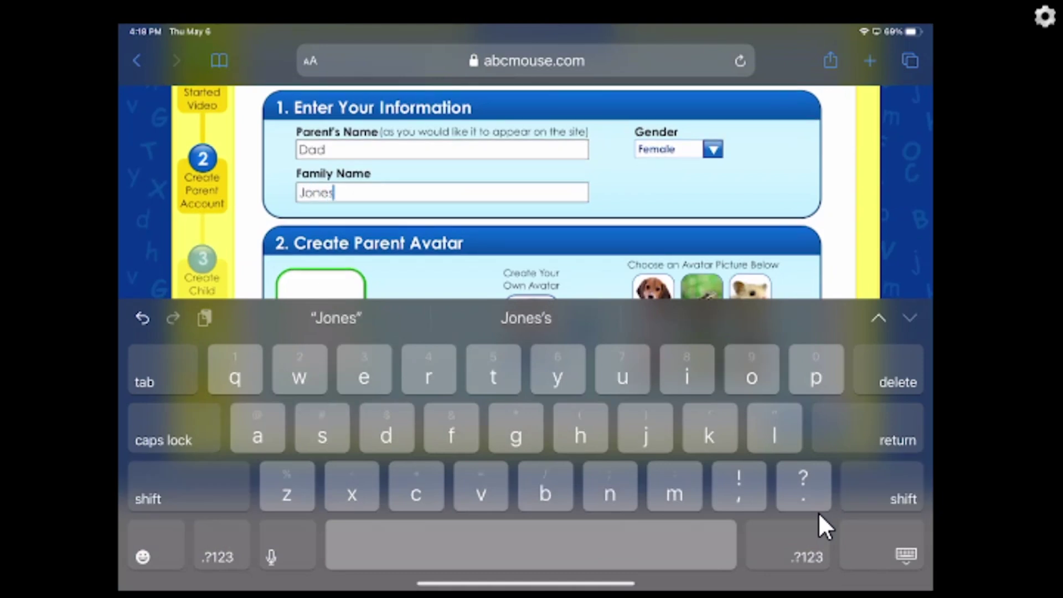
pyautogui.press('Tab')
# Step: Set the parent's gender to Male, pick the beagle avatar, and continue
pyautogui.press('Down')
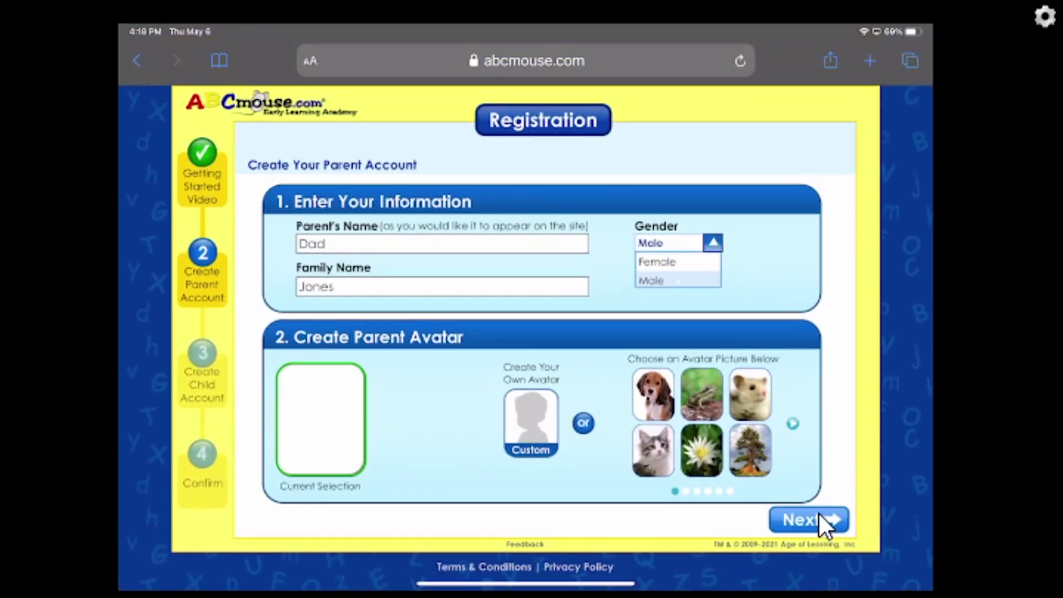
pyautogui.press('Return')
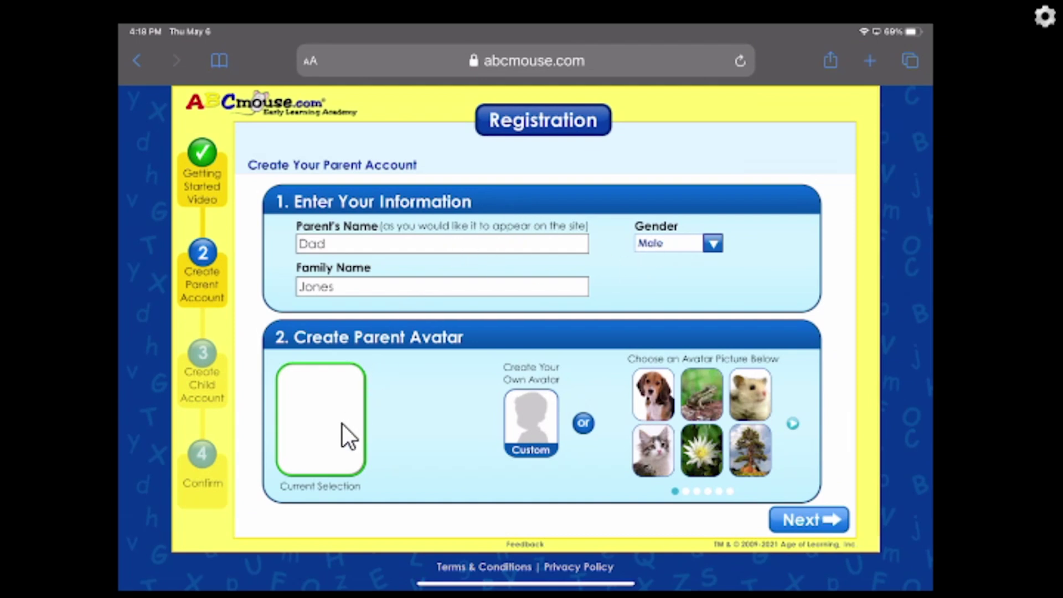
pyautogui.click(657, 382)
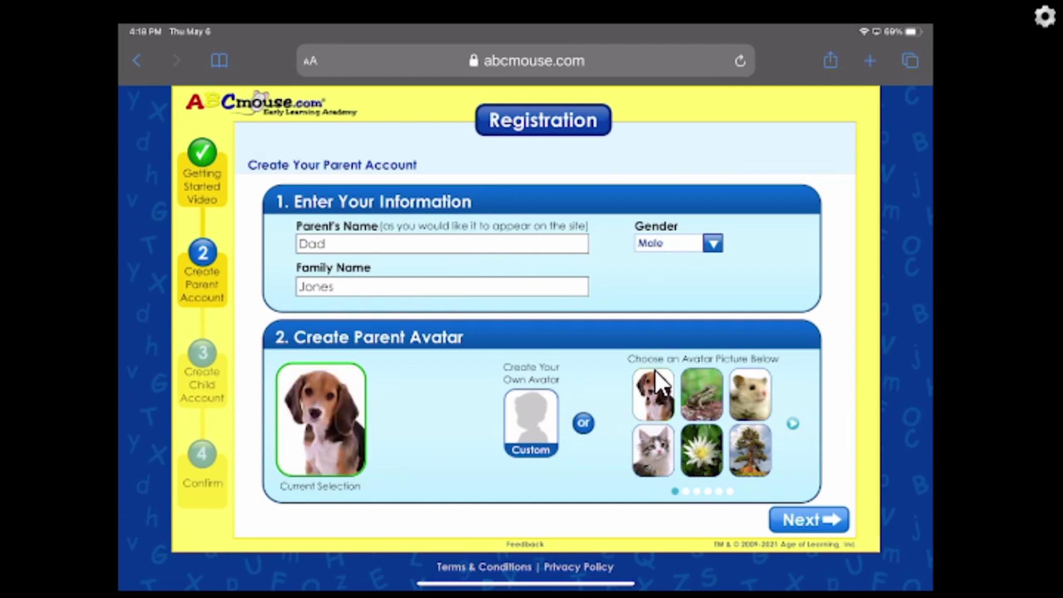
pyautogui.press('Return')
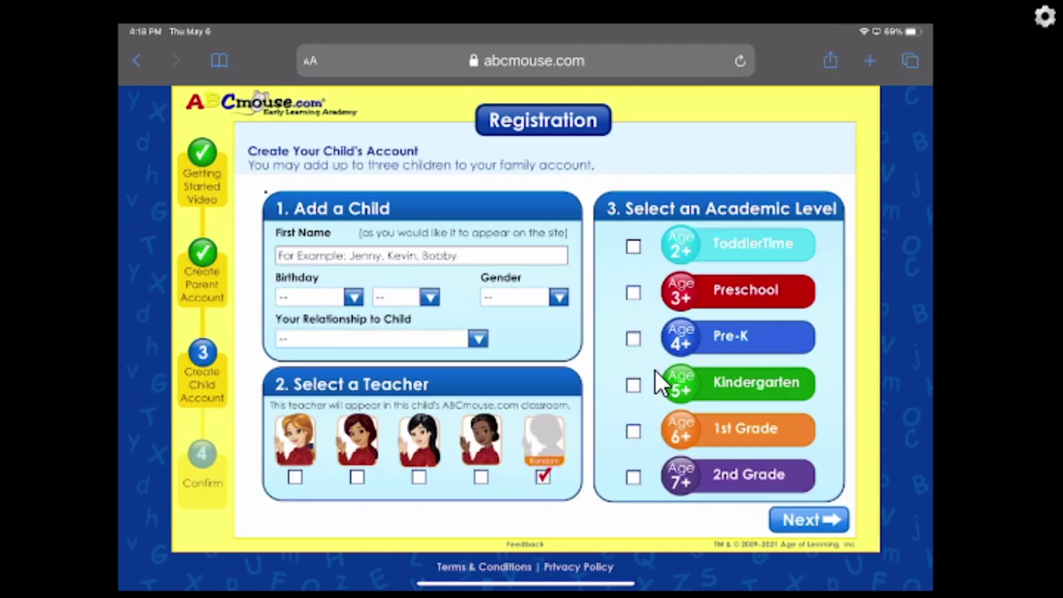
# Step: Enter the child's first name and an April 2017 birthday
pyautogui.click(395, 259)
pyautogui.write('Jimmy')
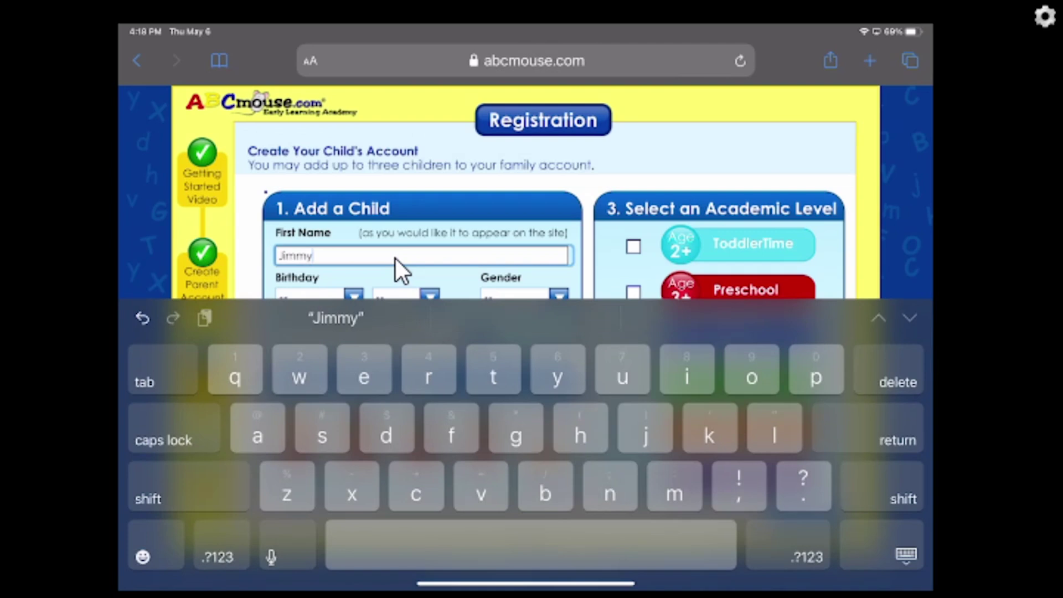
pyautogui.press('Tab')
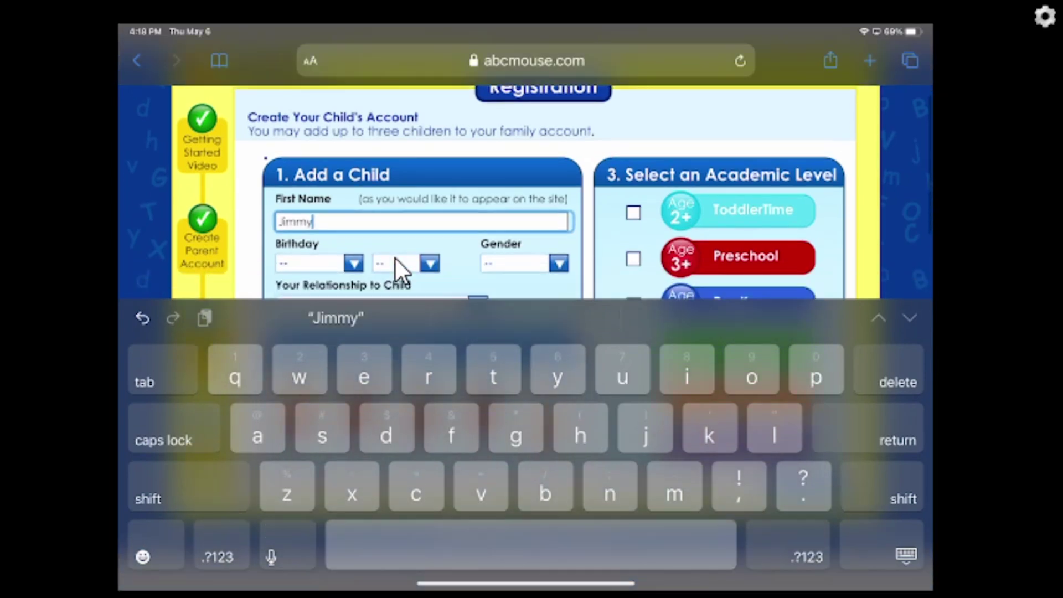
pyautogui.press('Down')
pyautogui.press('Down')
pyautogui.press('Down')
pyautogui.press('Down')
pyautogui.press('Return')
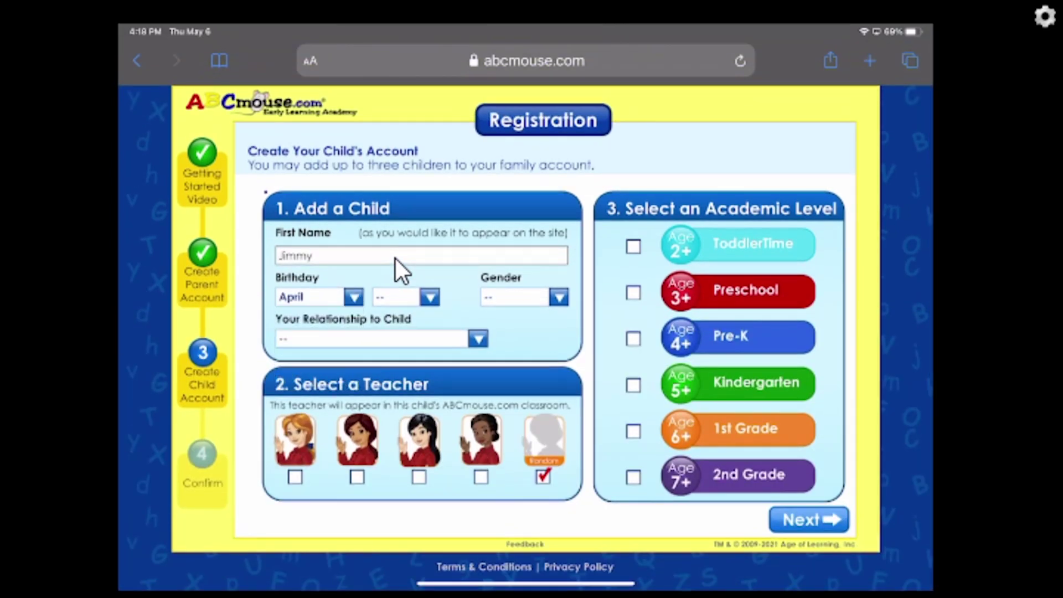
pyautogui.press('Tab')
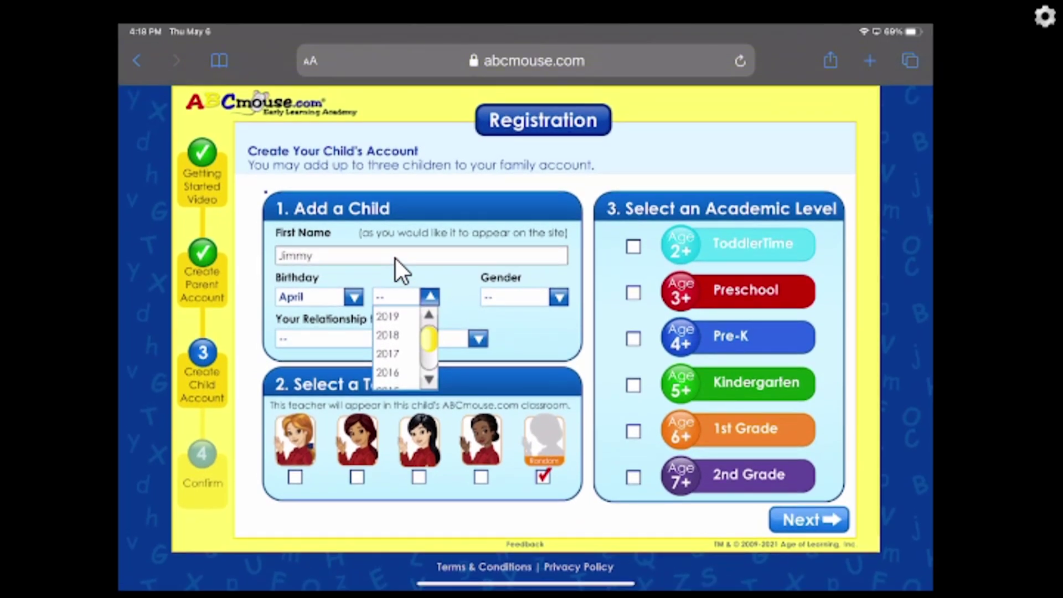
pyautogui.press('Down')
pyautogui.press('Down')
pyautogui.press('Down')
pyautogui.press('Down')
pyautogui.press('Down')
pyautogui.press('Return')
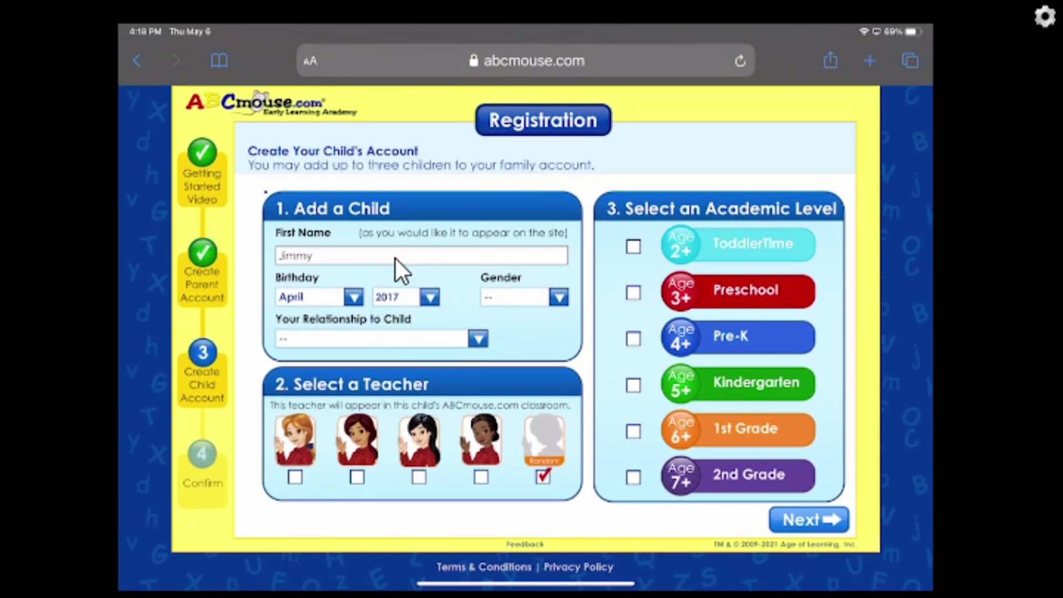
# Step: Set the child's gender to Male and bring up the relationship choices
pyautogui.press('Tab')
pyautogui.press('Down')
pyautogui.press('Down')
pyautogui.press('Return')
pyautogui.click(489, 342)
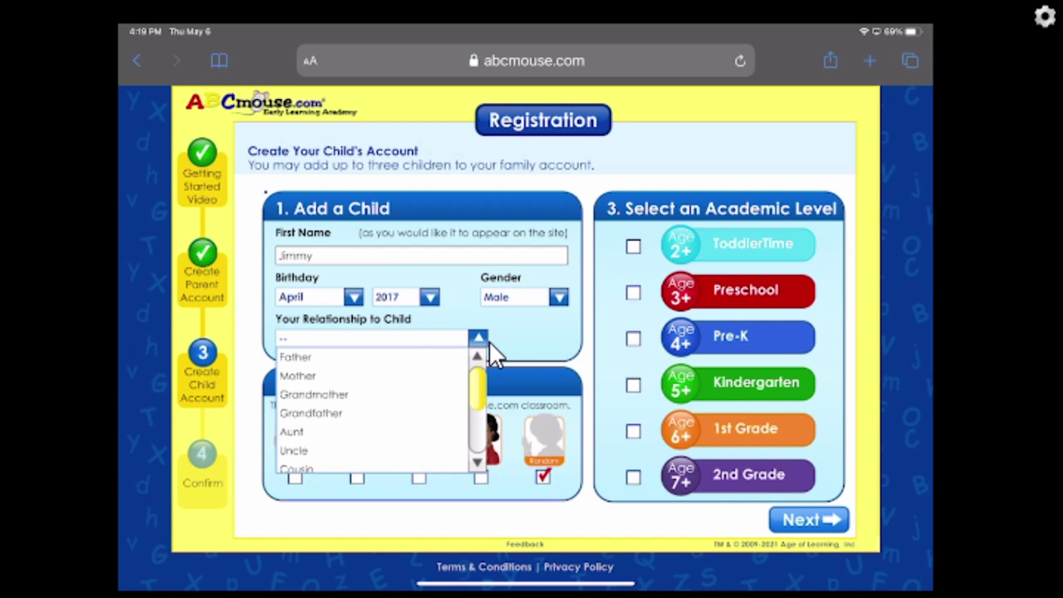
# Step: Set the relationship to Uncle, confirm legal guardianship, and close the guardian form
pyautogui.press('u')
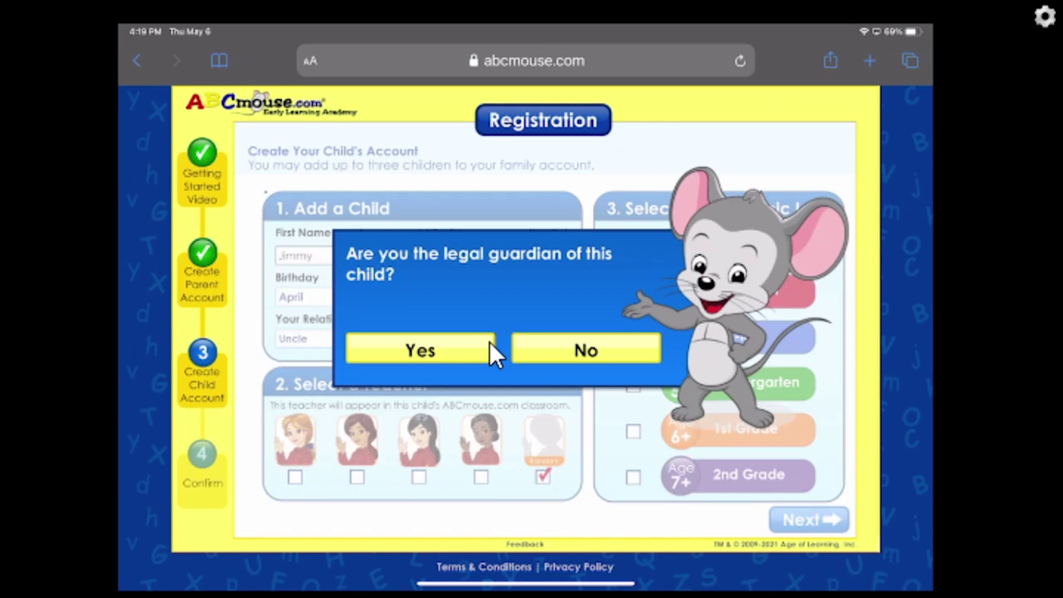
pyautogui.click(489, 342)
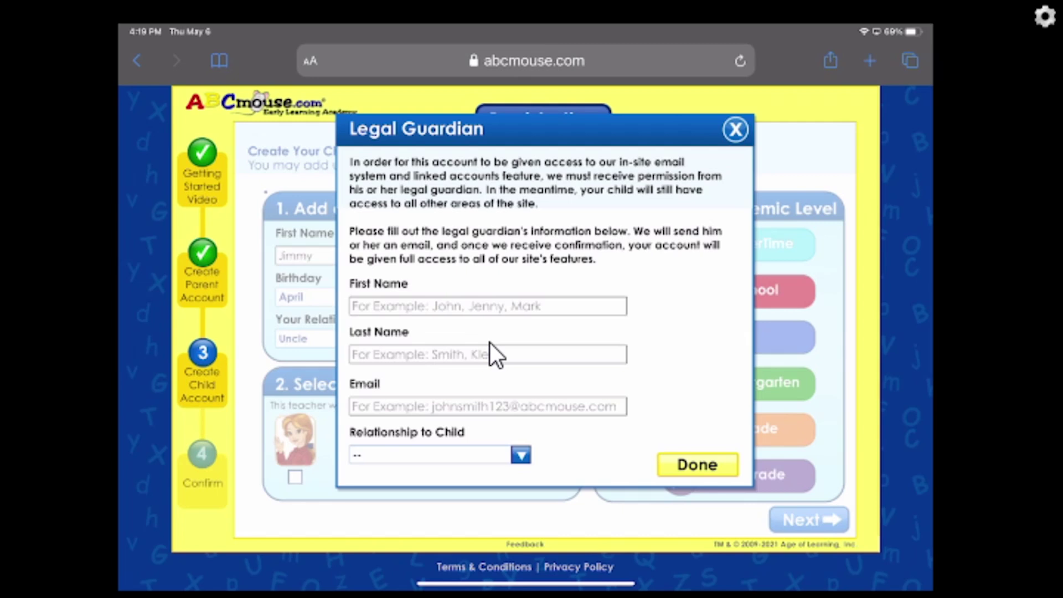
pyautogui.press('Escape')
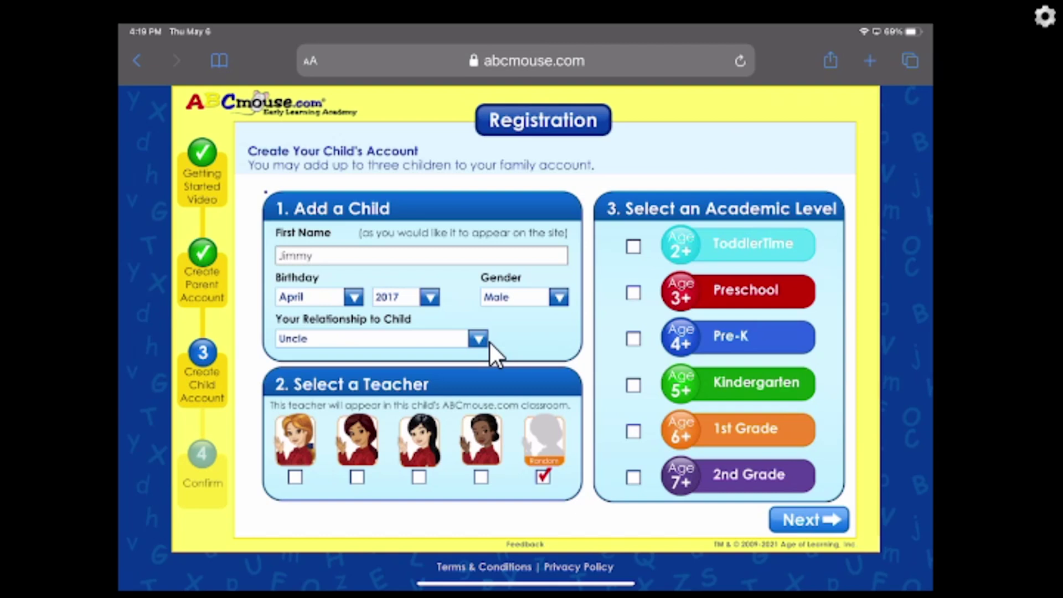
pyautogui.click(490, 341)
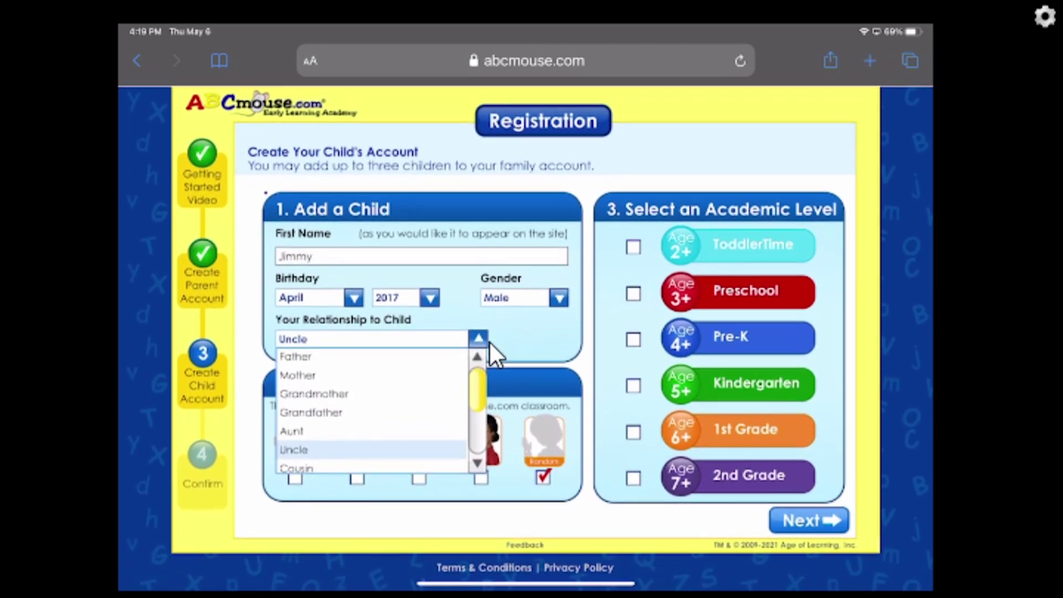
# Step: Change the relationship to the child to Father
pyautogui.click(489, 341)
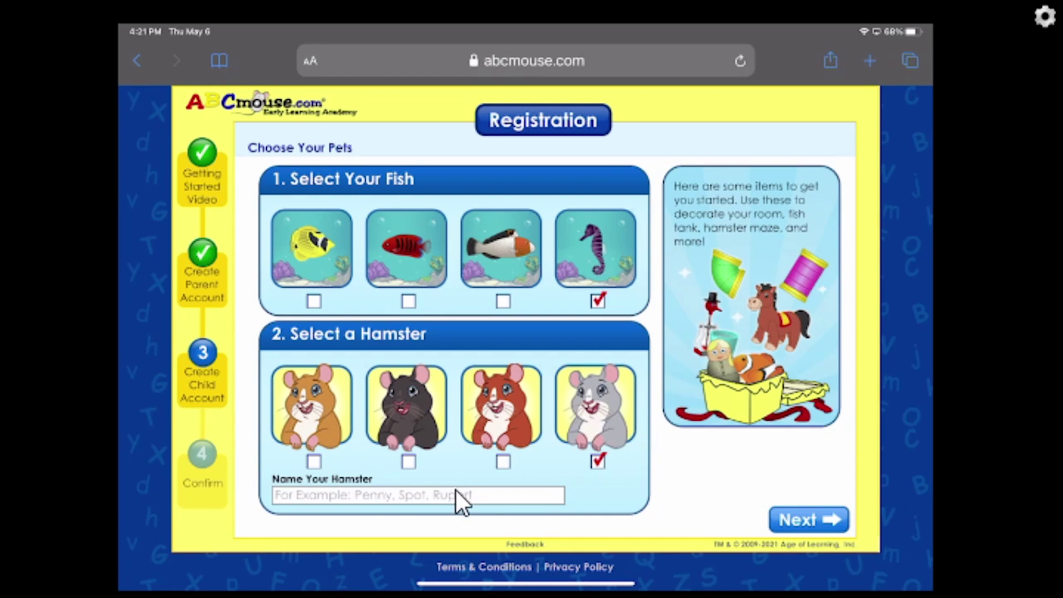
# Step: Name the gray hamster 'Hammy' and proceed to Confirm Information
pyautogui.click(472, 493)
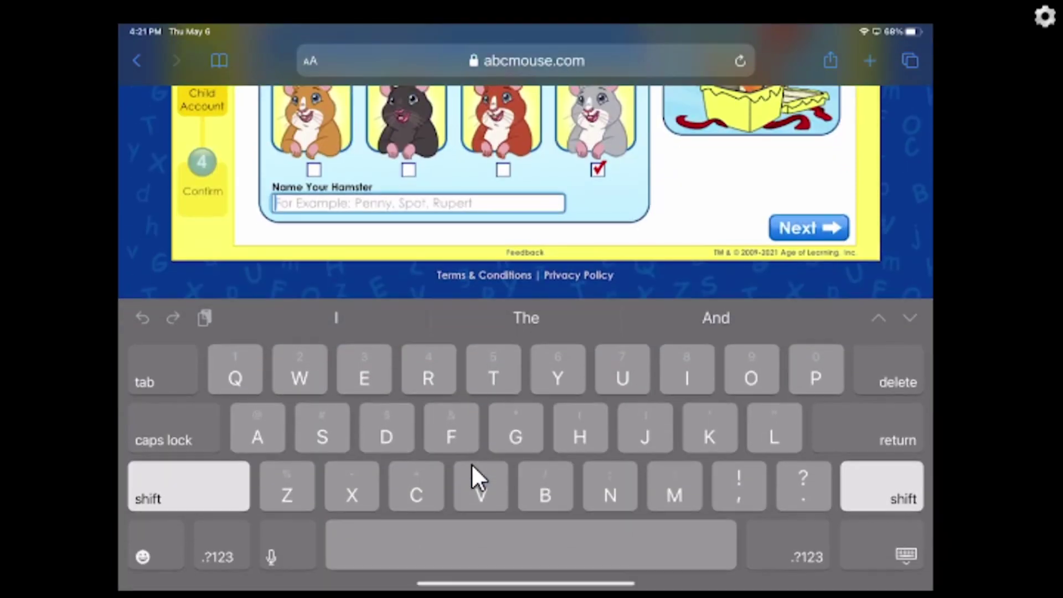
pyautogui.write('Hammy')
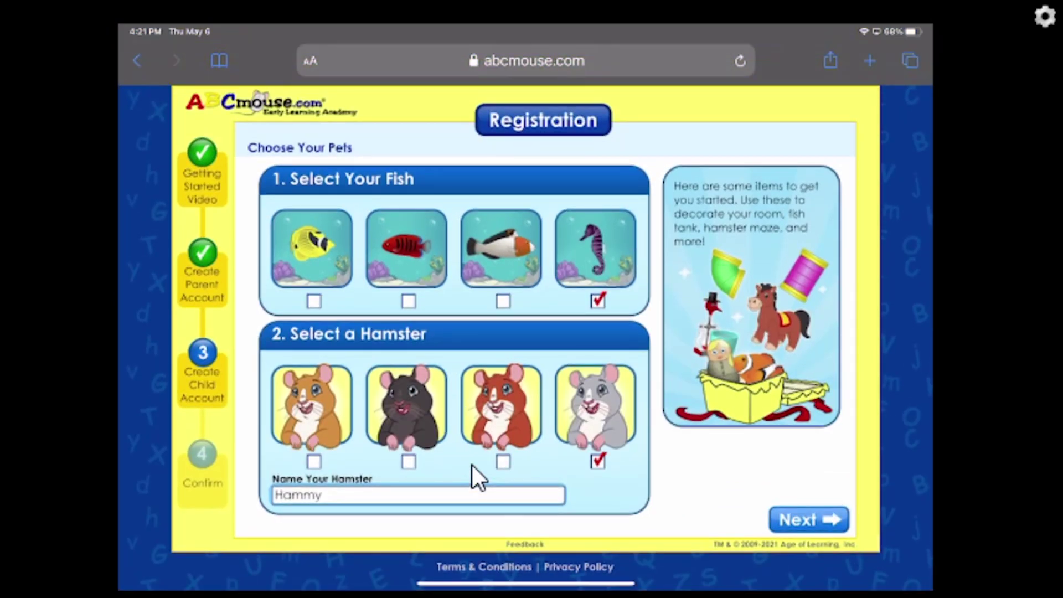
pyautogui.click(808, 519)
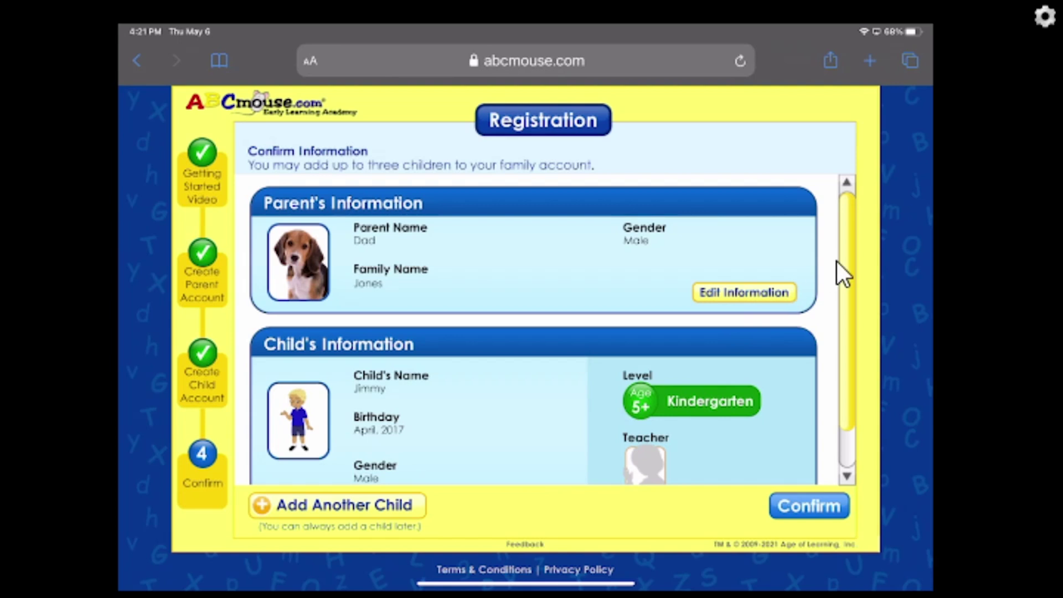
# Step: Confirm the parent and child registration details to finish setup without the assessment
pyautogui.scroll(-3, 836, 262)
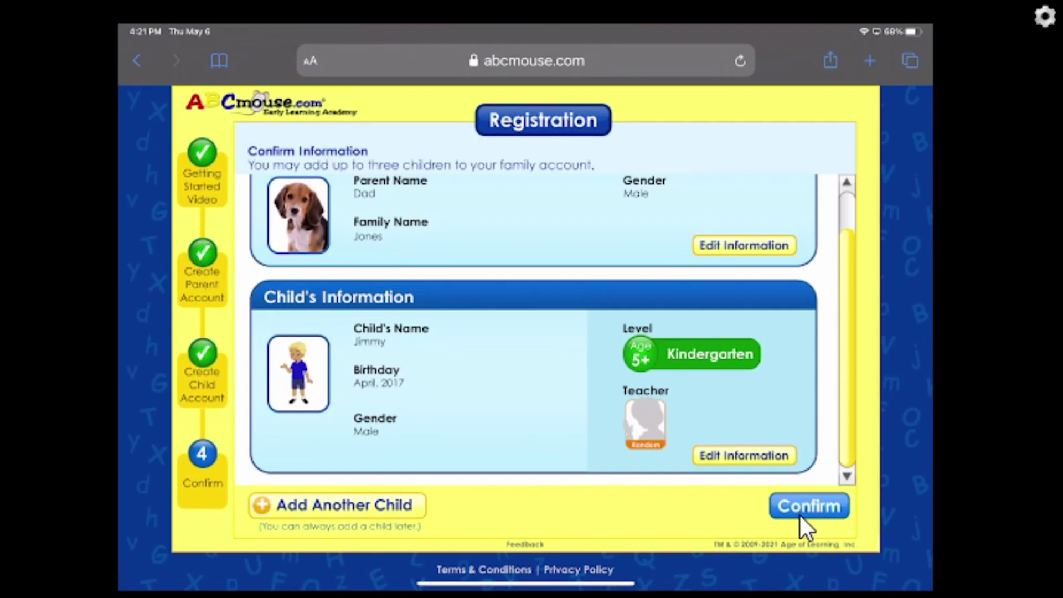
pyautogui.click(806, 488)
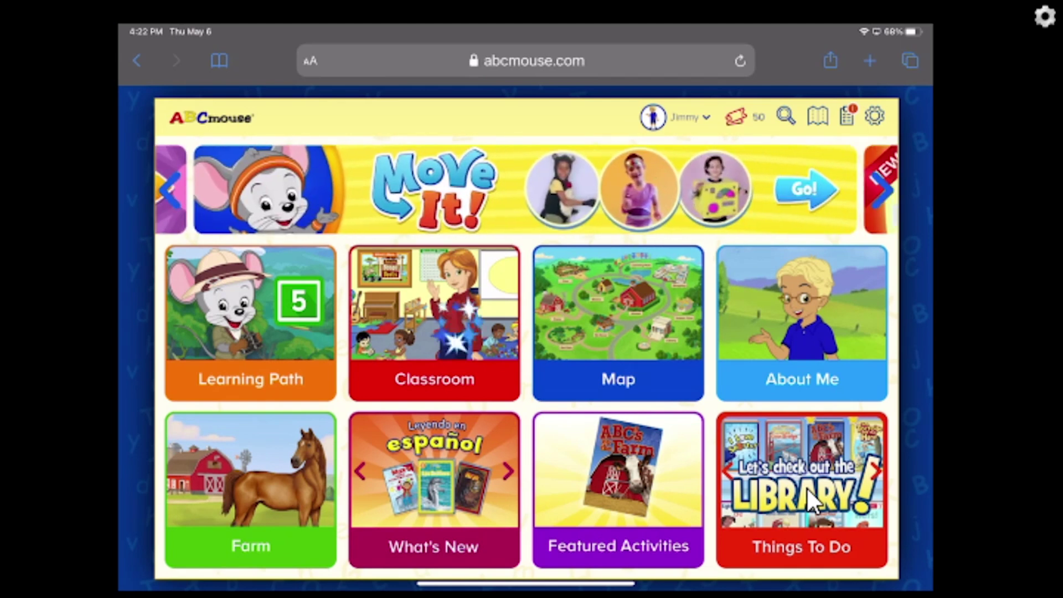
# Step: Enter the Classroom with its Reading, Math, Art, Songs, Library, Puzzles and Games buttons
pyautogui.click(807, 487)
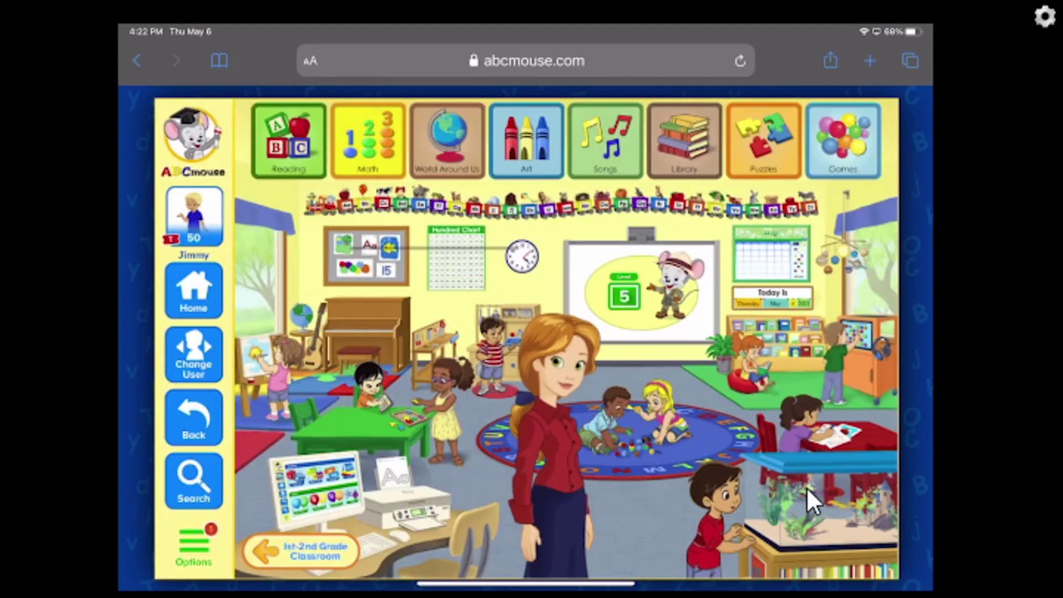